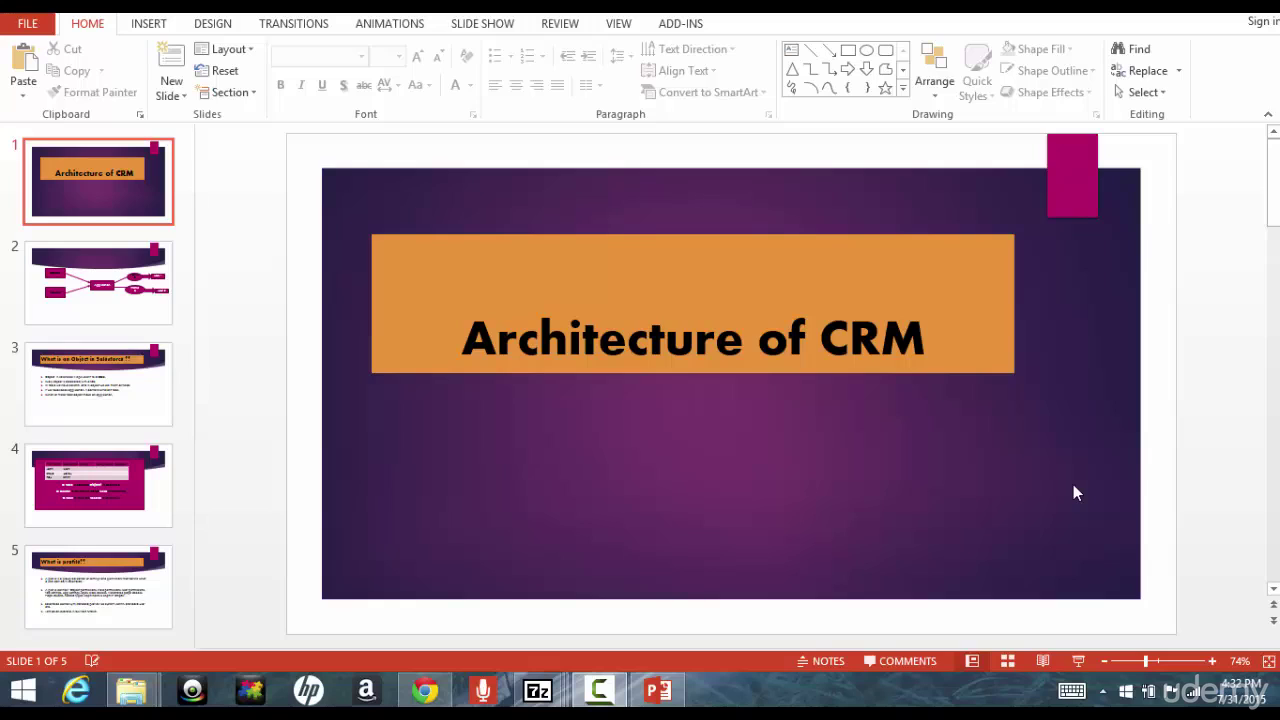
In Salesforce, open your own Chatter profile page from the user name menu
left_click(425, 690)
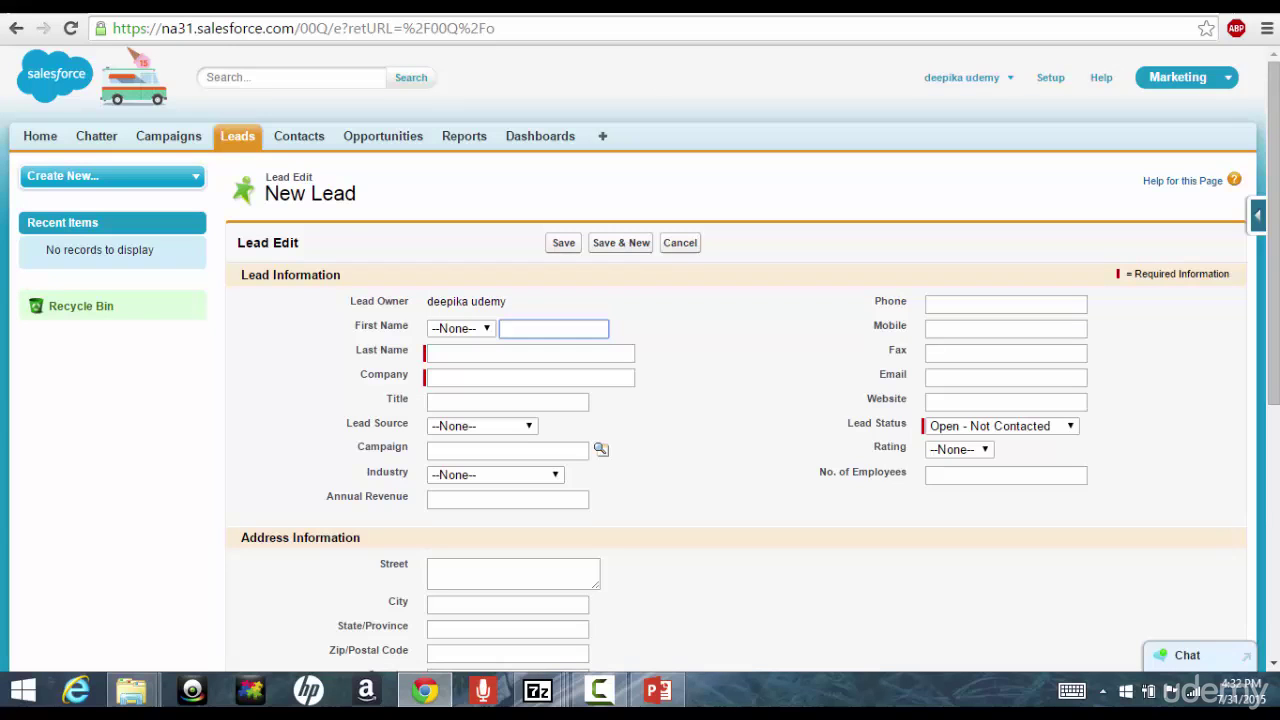
left_click(1006, 78)
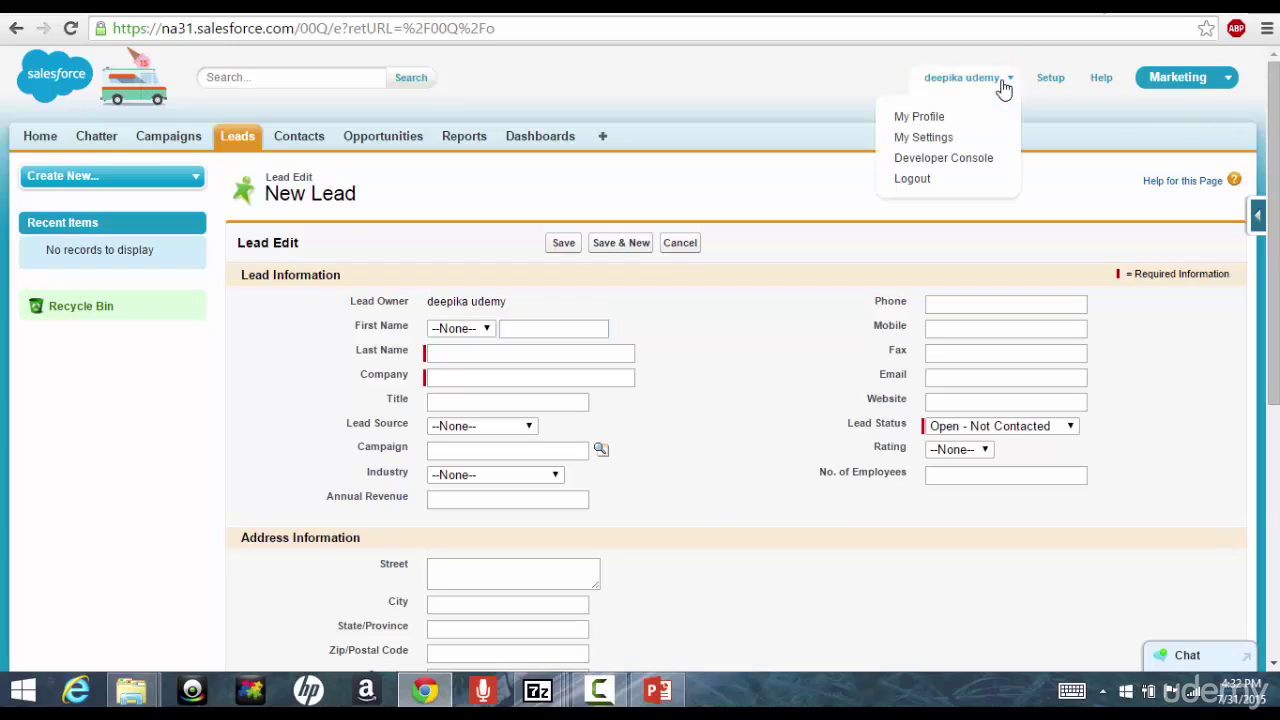
left_click(920, 118)
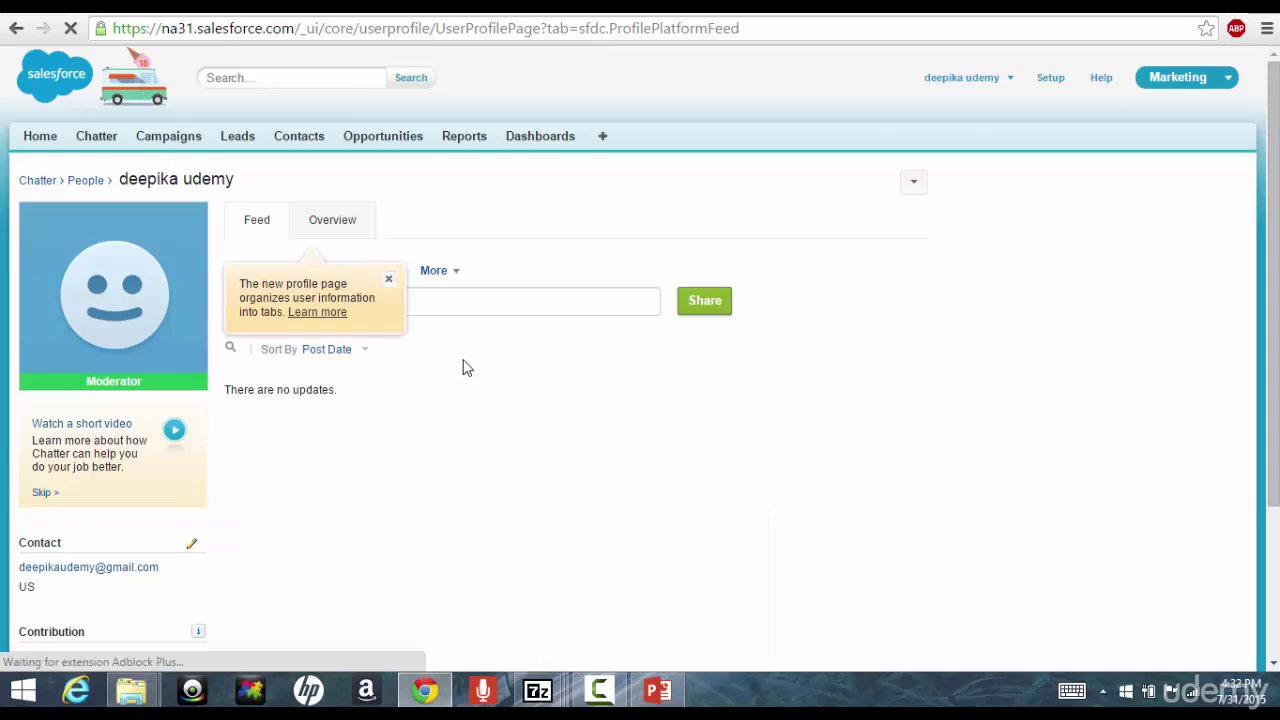
Back in PowerPoint, advance to slide 2's objects, application, profiles and users diagram
left_click(650, 695)
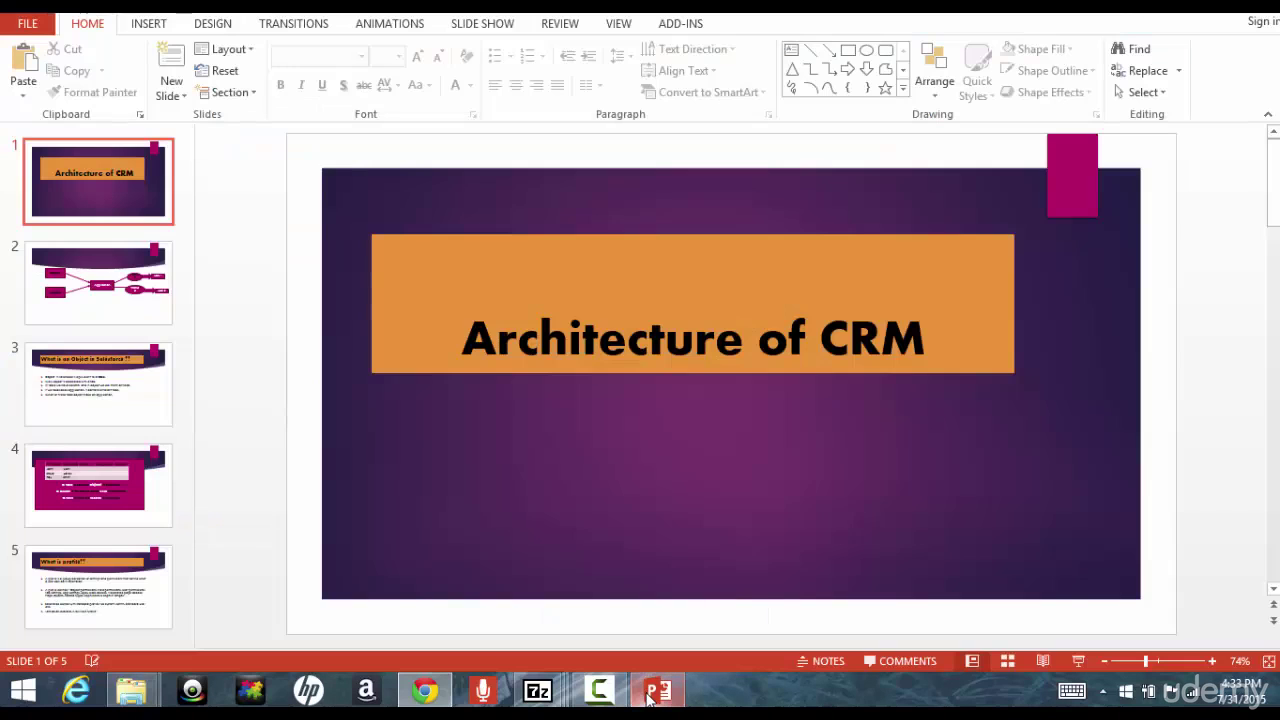
key("Page_Down")
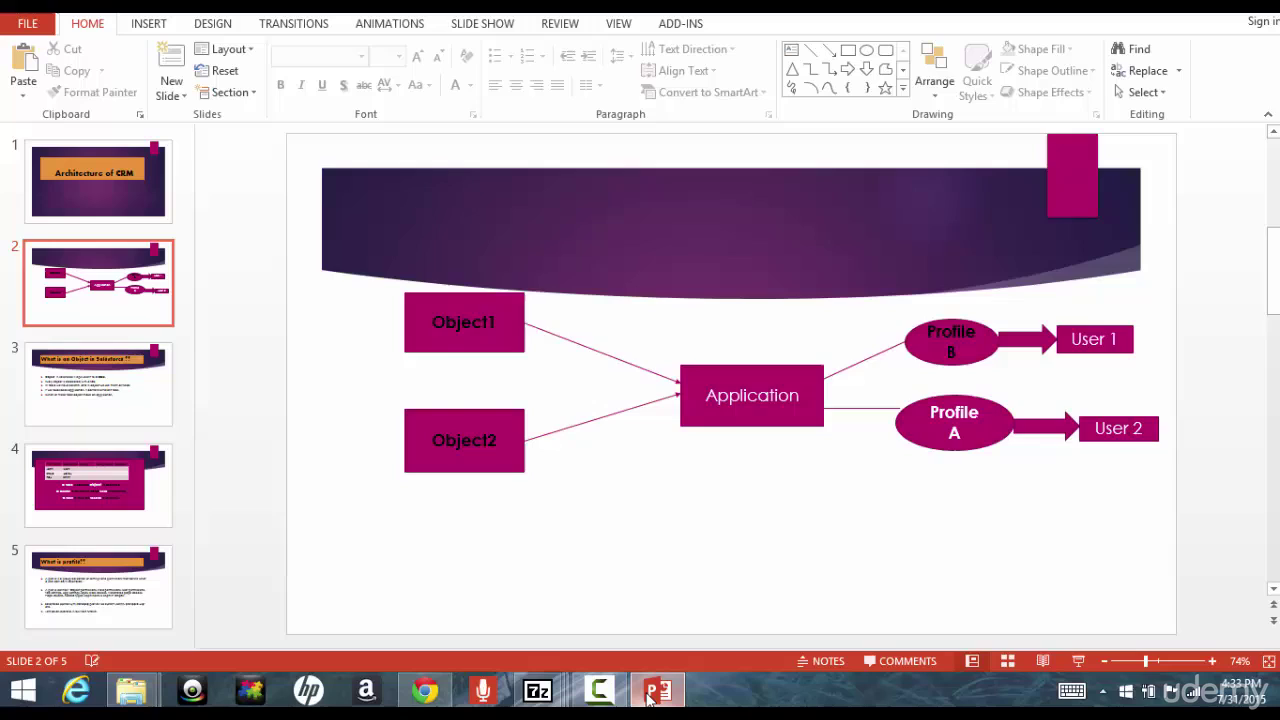
Advance to slide 4, mapping tables, columns and rows to objects, fields and records
key("Page_Down")
key("Page_Down")
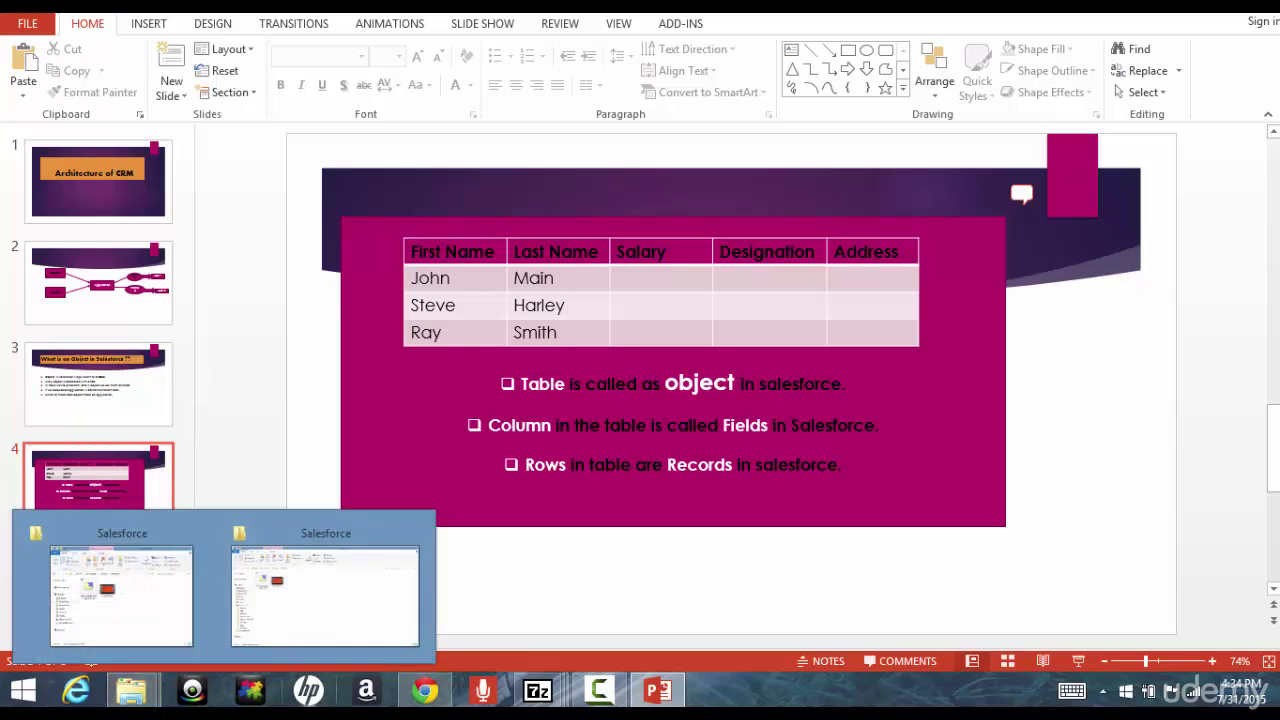
Switch Salesforce to the Sales app, then to the Call Center app
left_click(418, 693)
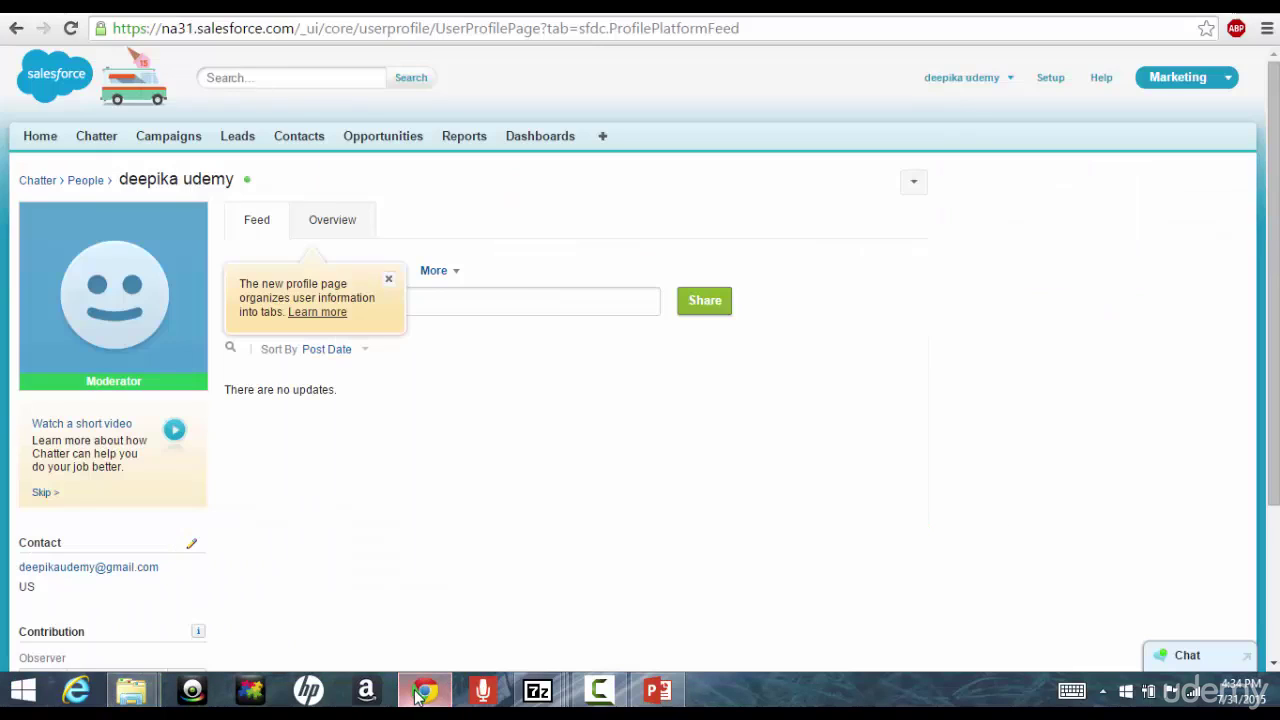
left_click(1180, 84)
left_click(1143, 121)
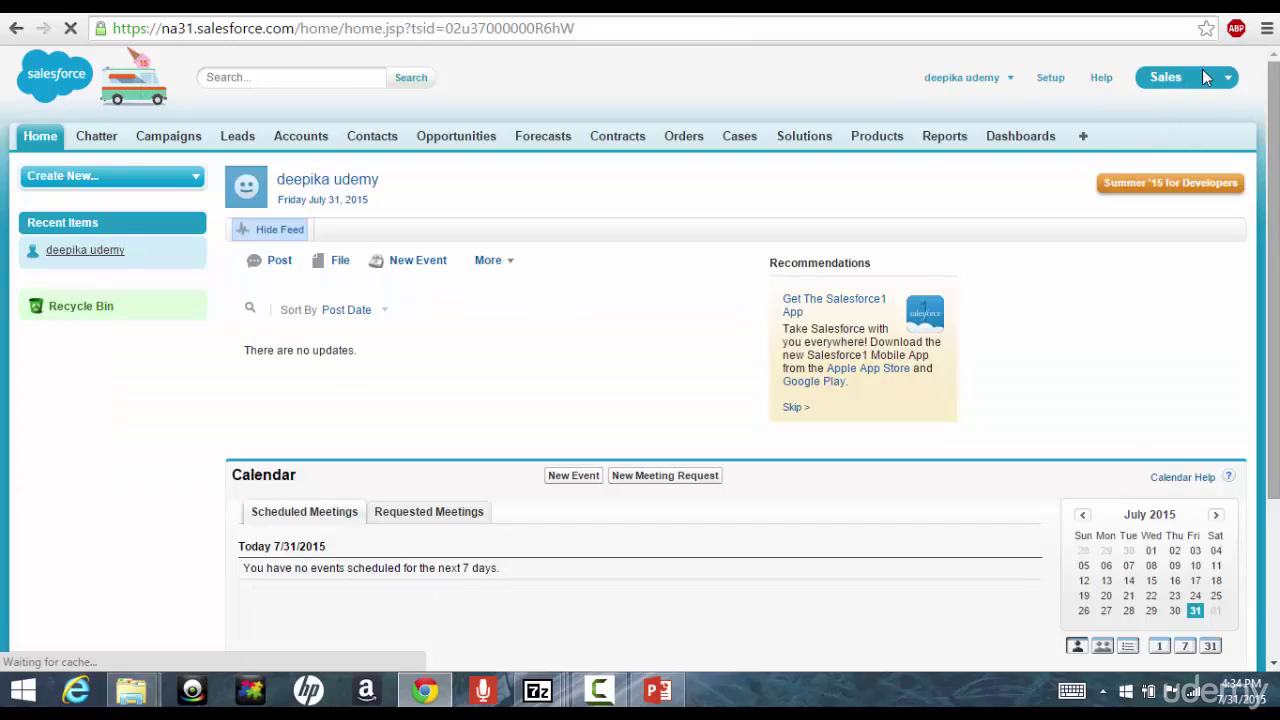
left_click(1204, 77)
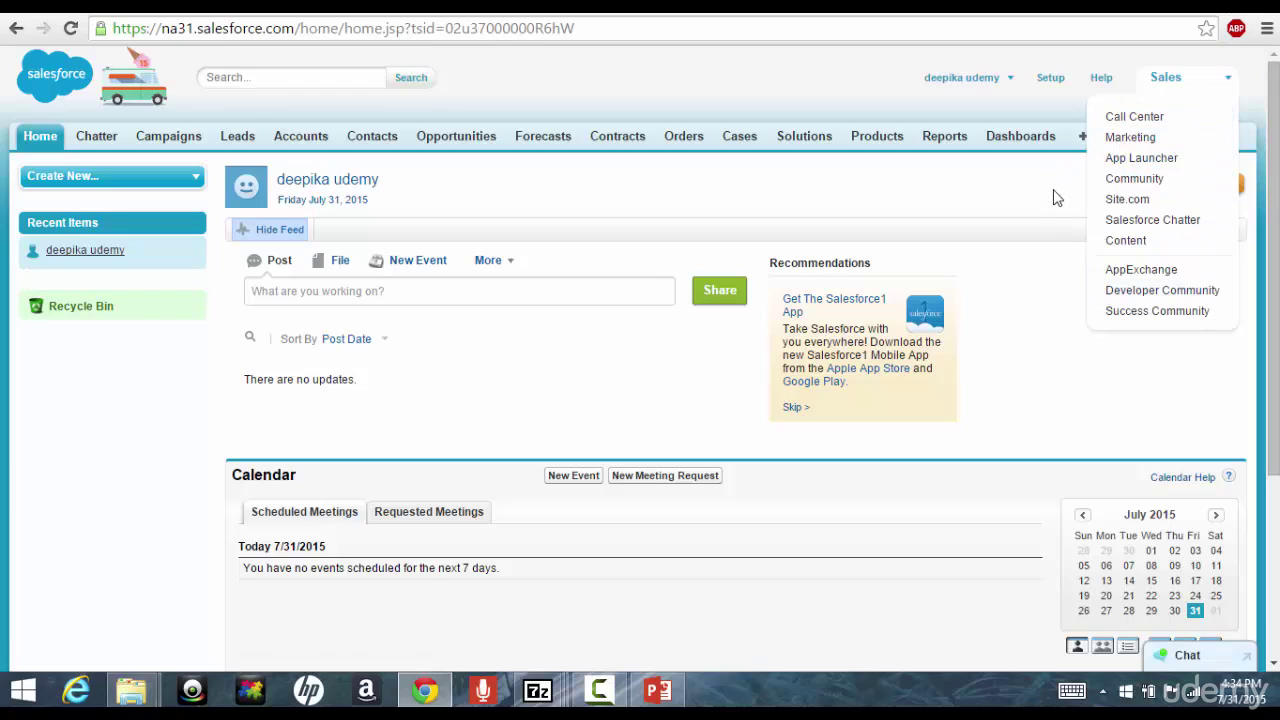
left_click(1212, 88)
left_click(1141, 126)
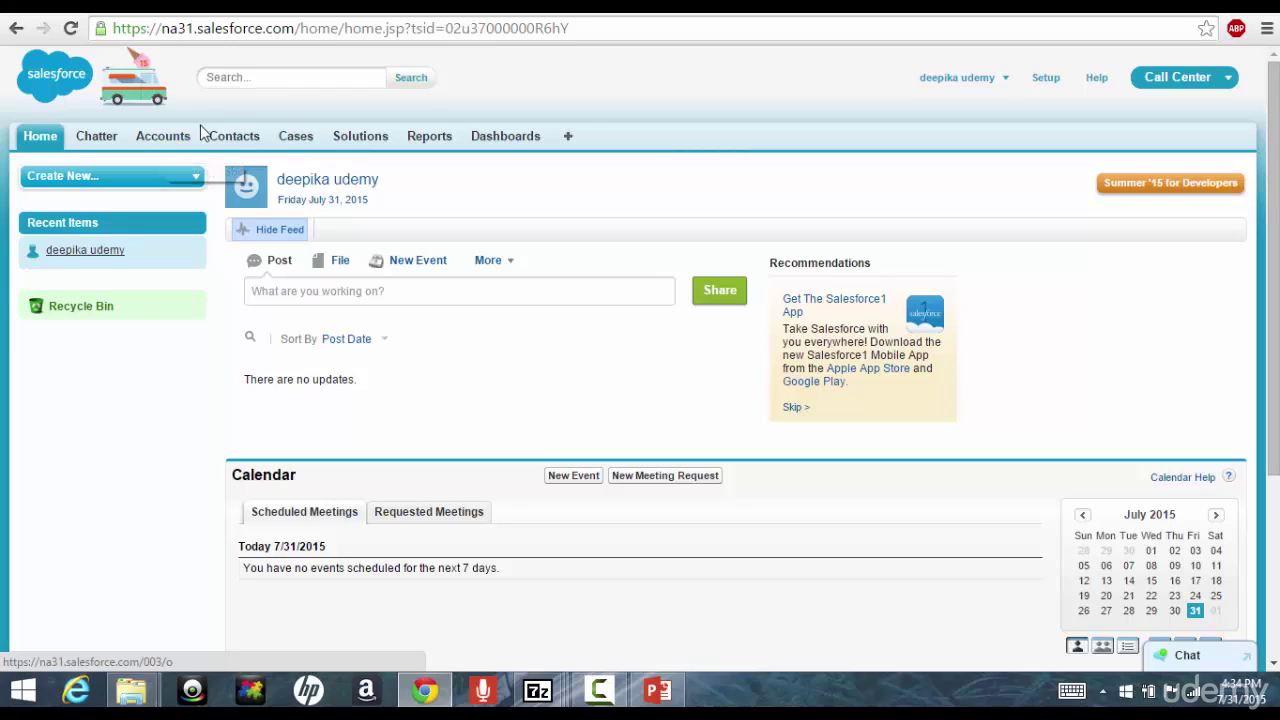
Open an empty New Account form from the Call Center app's Accounts tab
left_click(180, 140)
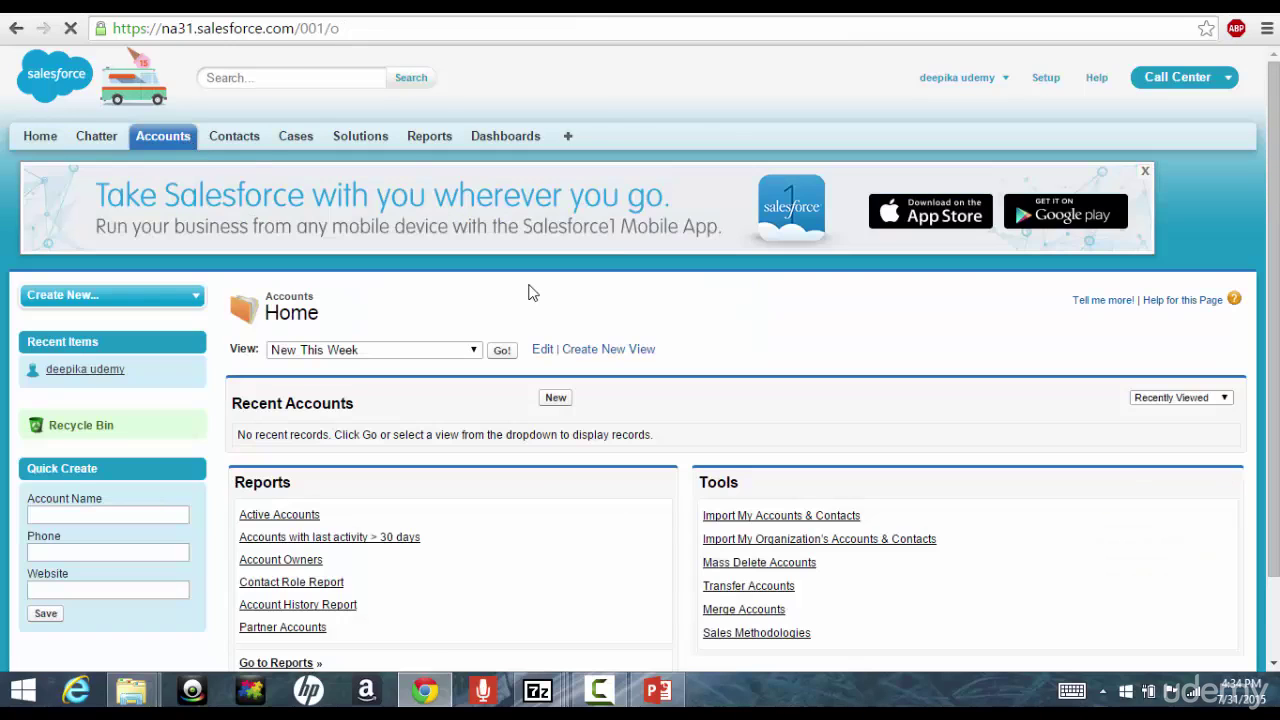
left_click(550, 399)
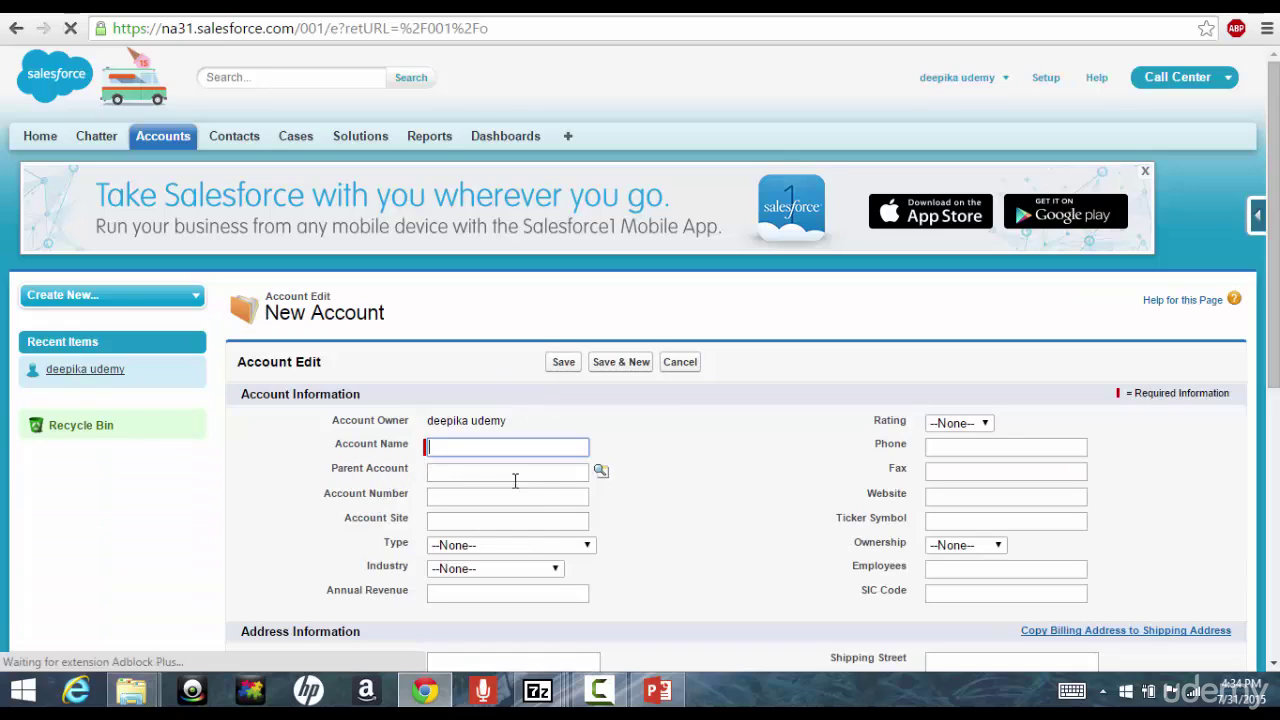
scroll(622, 502, "down", 1)
scroll(640, 360, "down", 1)
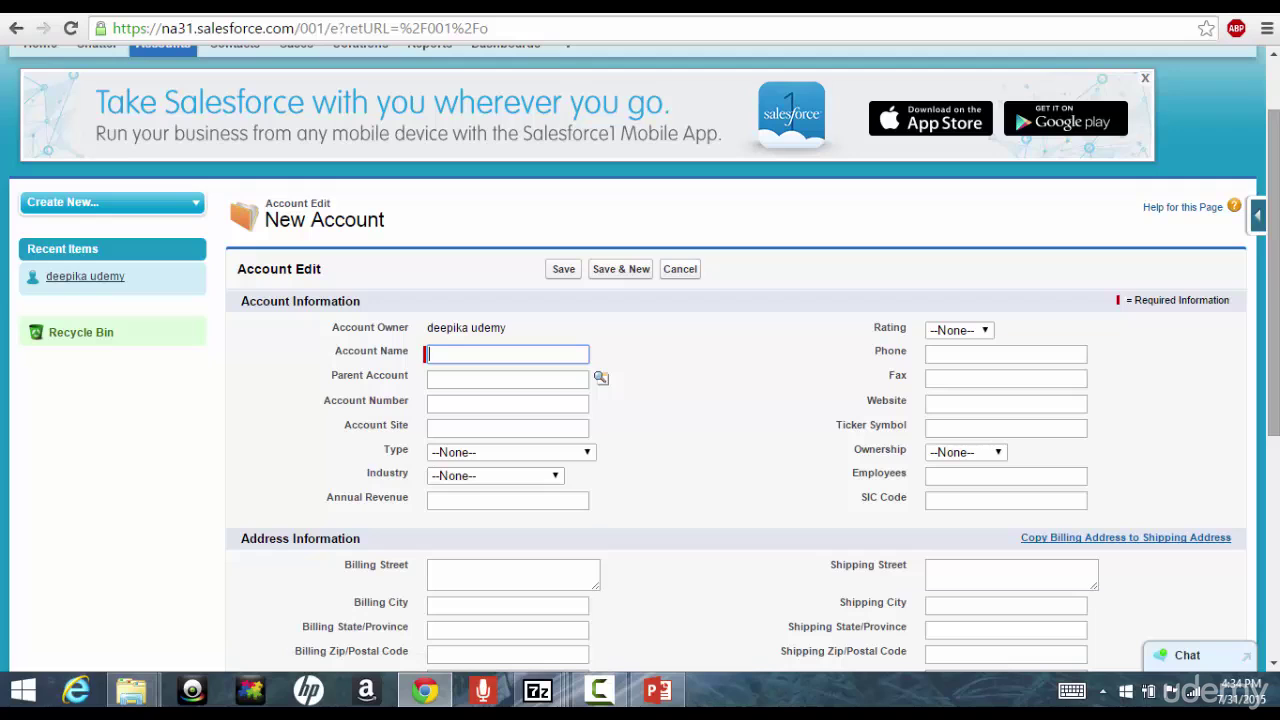
Jump back to slide 2's diagram using the PowerPoint slide thumbnails
left_click(657, 690)
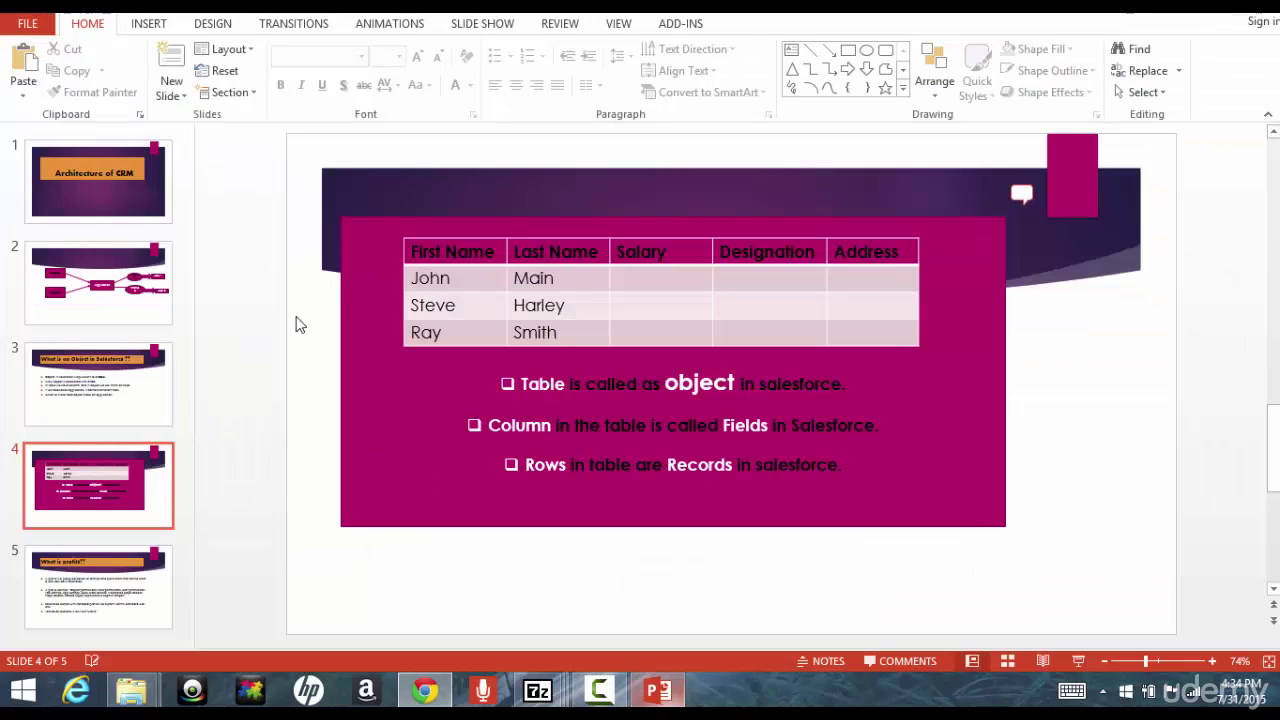
left_click(92, 258)
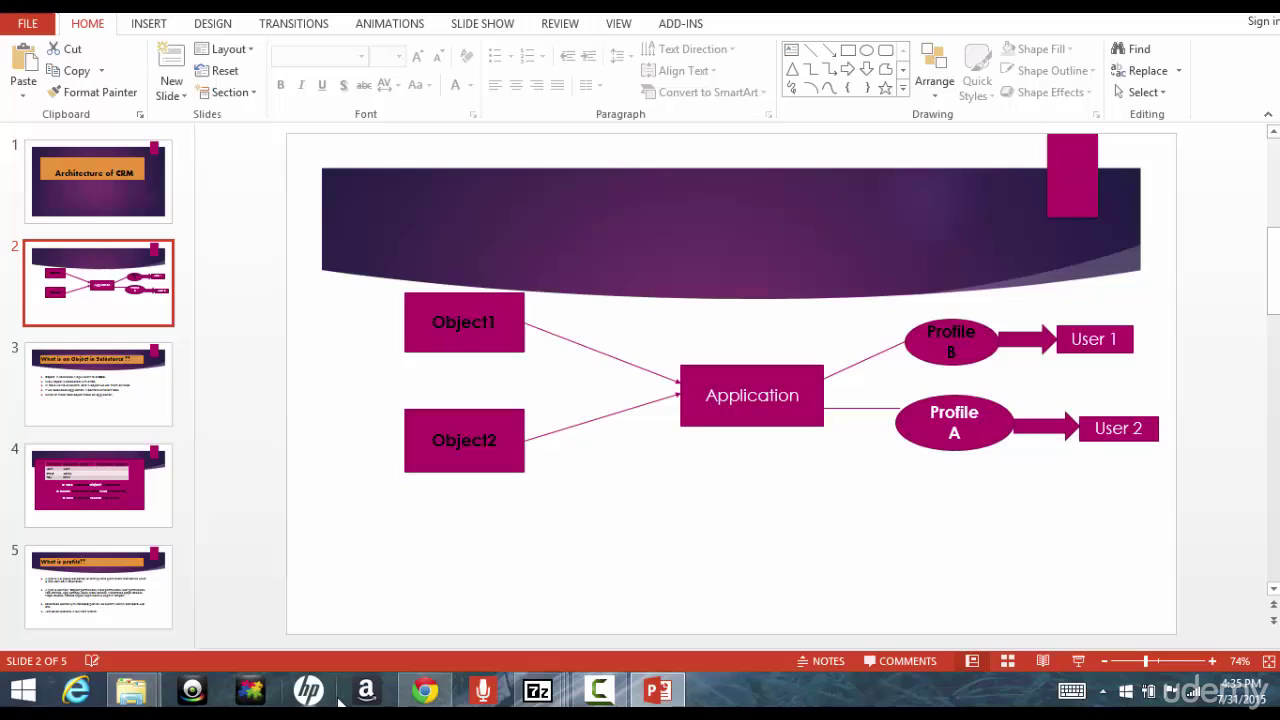
Browse the Contacts and Solutions pages, then switch Salesforce to the Sales app
left_click(425, 690)
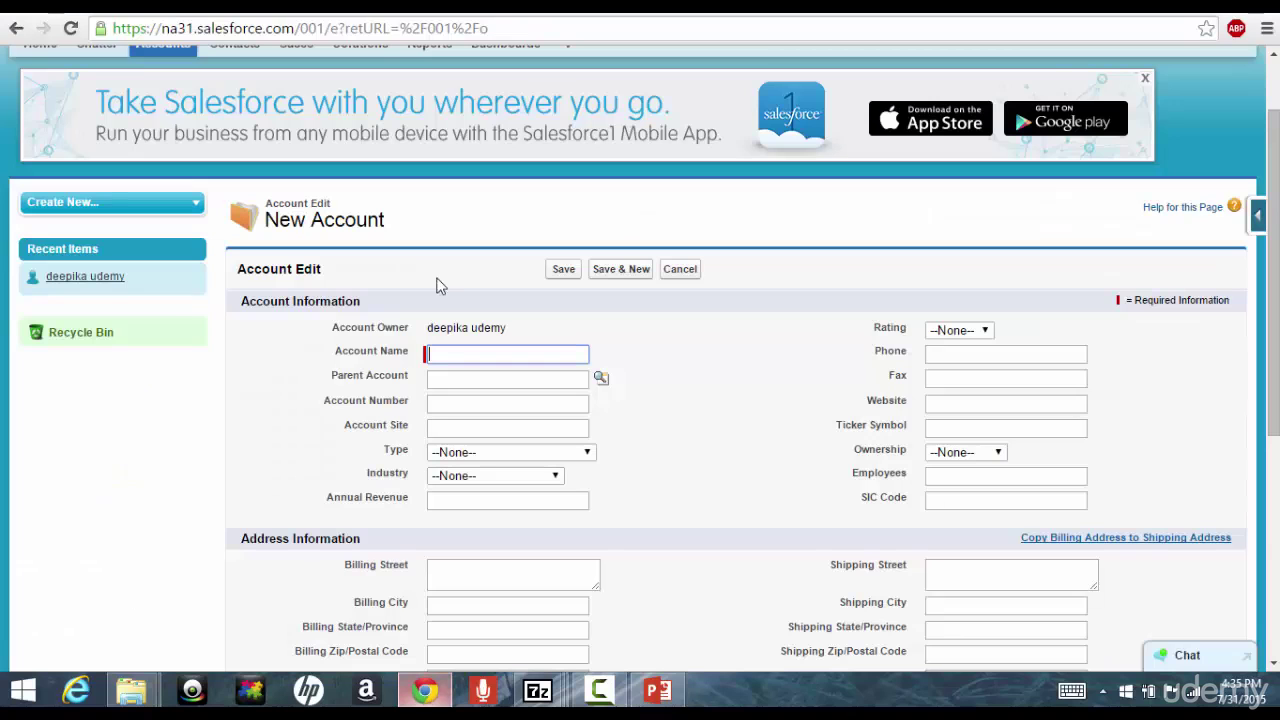
scroll(540, 192, "up", 2)
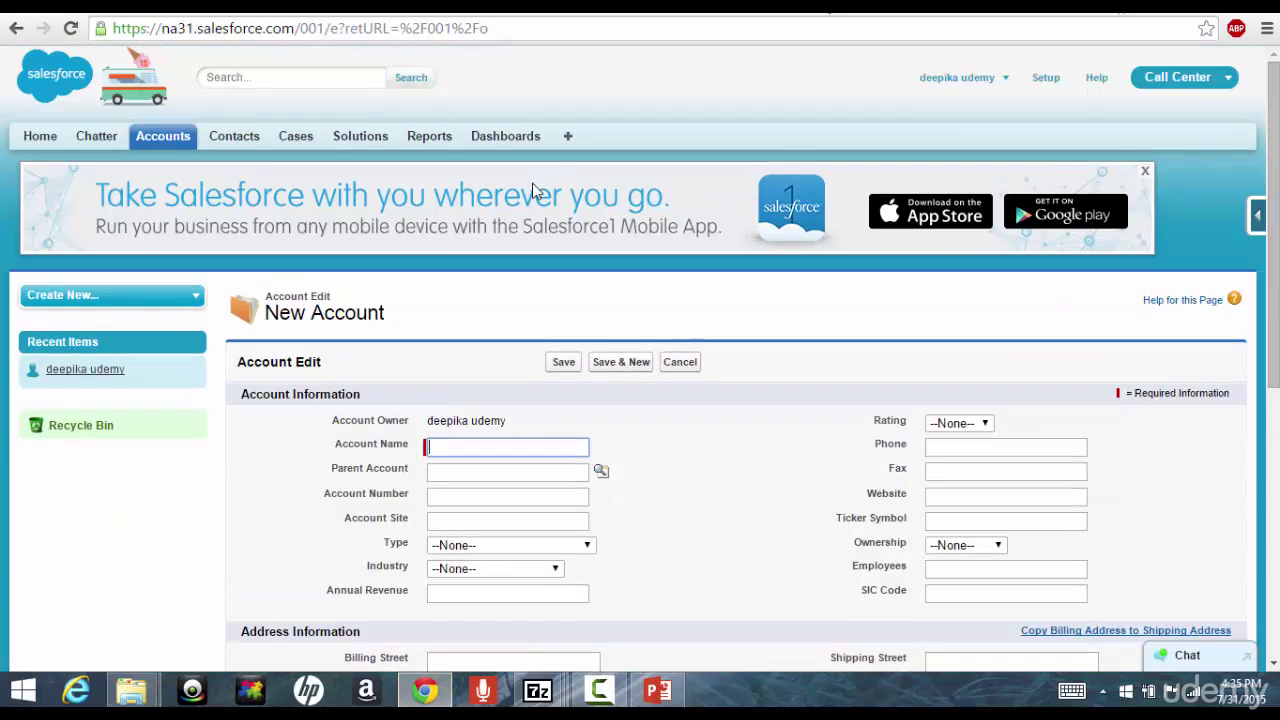
left_click(252, 142)
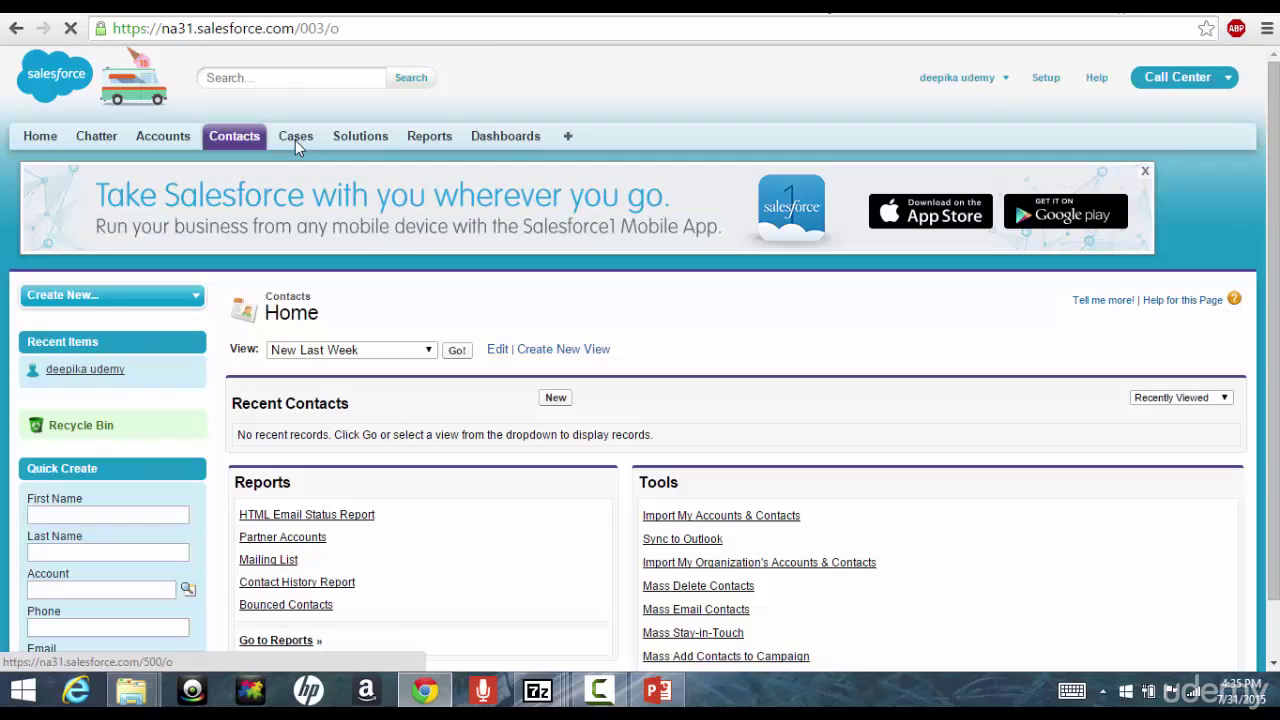
left_click(350, 142)
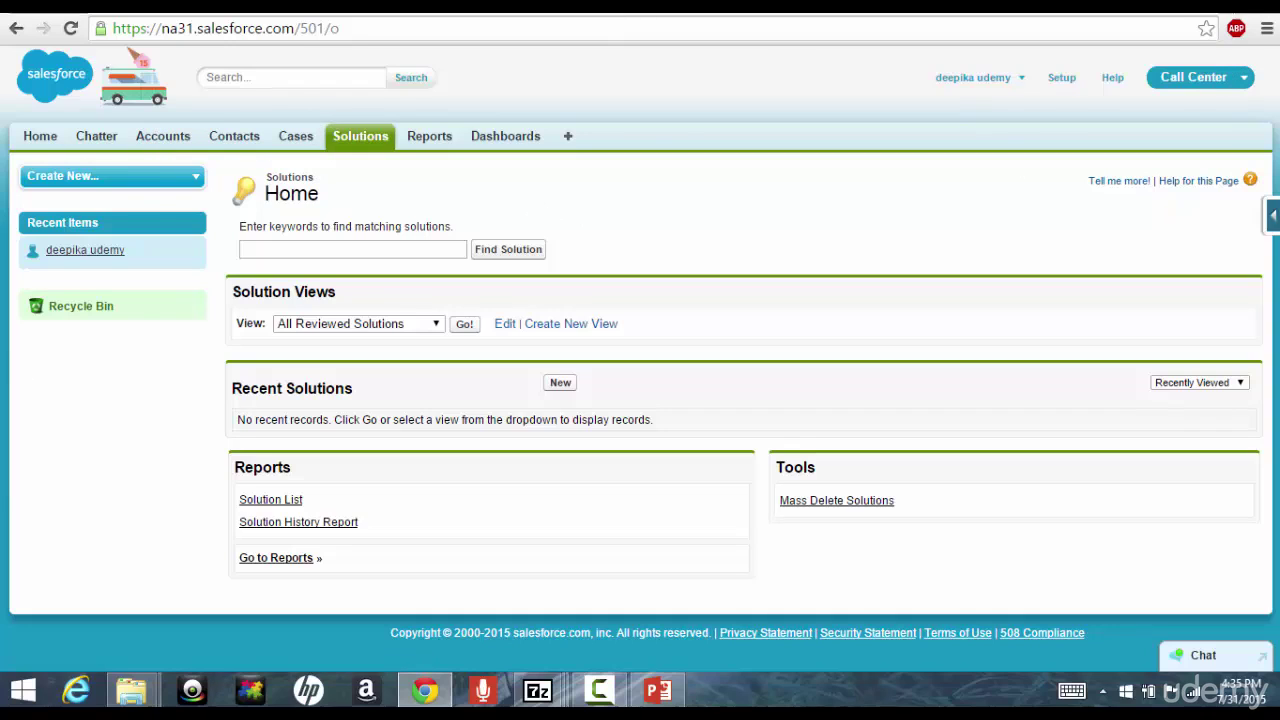
left_click(1206, 77)
left_click(1131, 112)
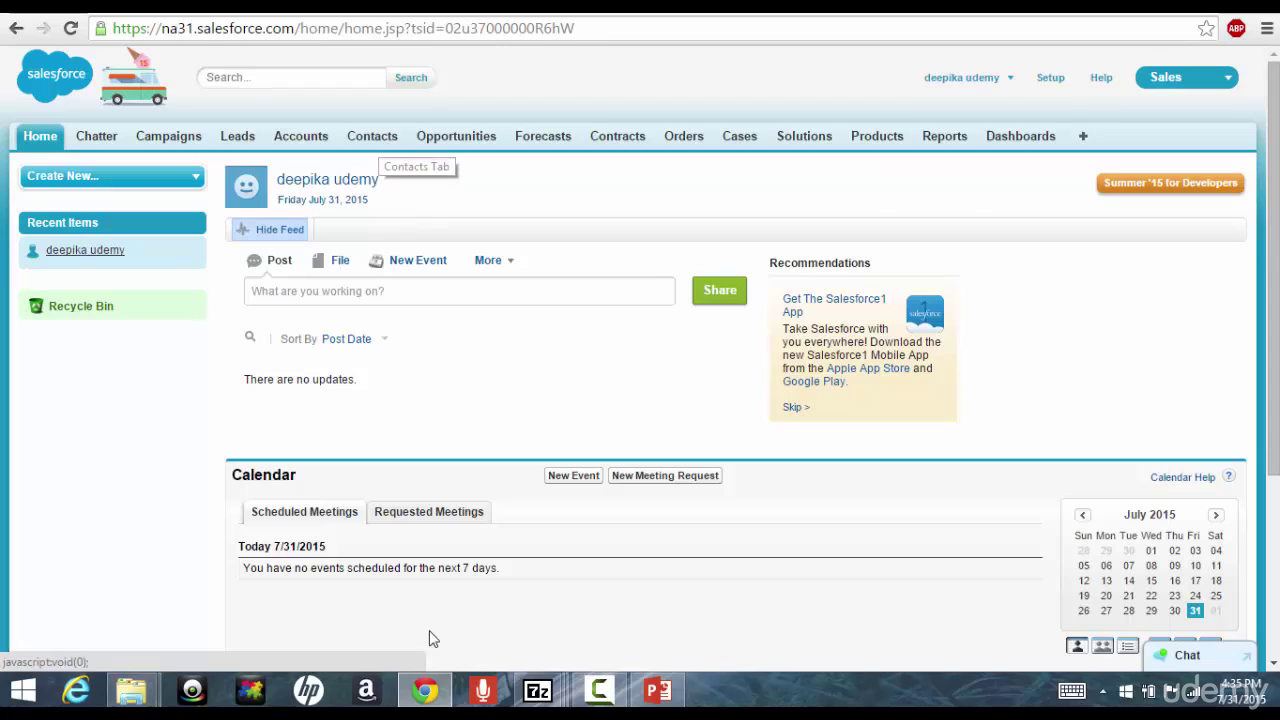
left_click(655, 698)
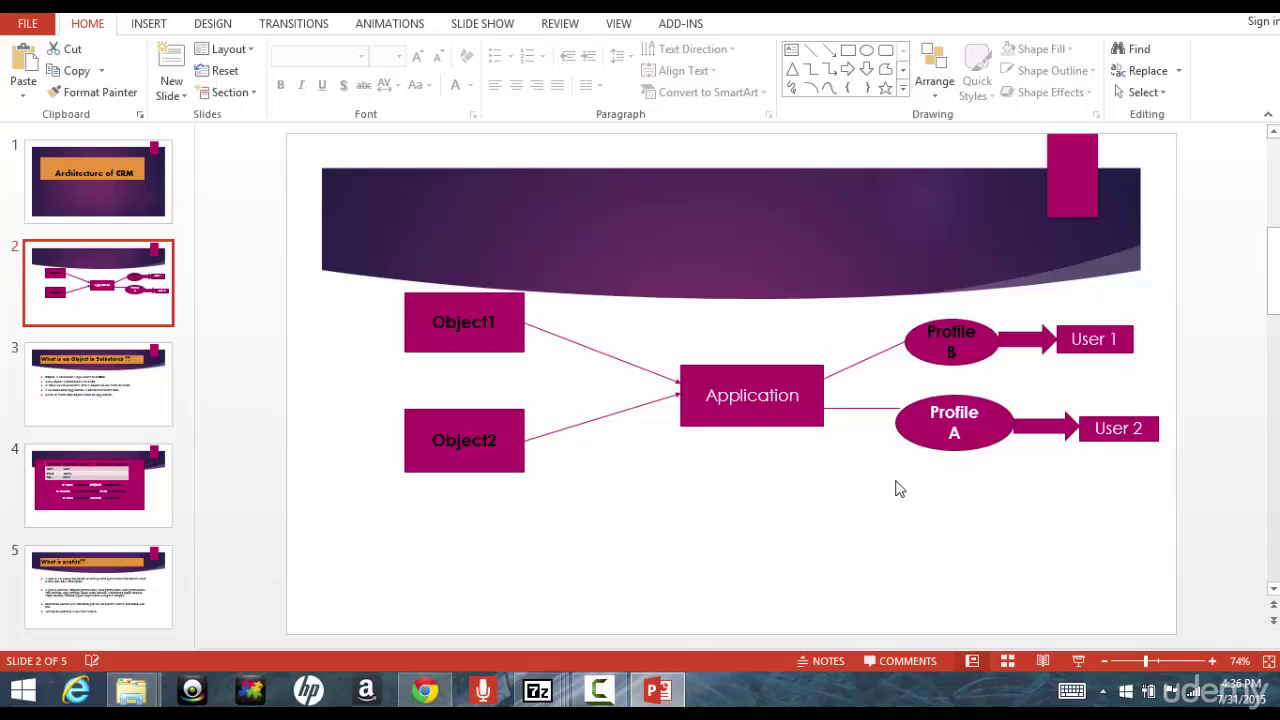
key("alt+Tab")
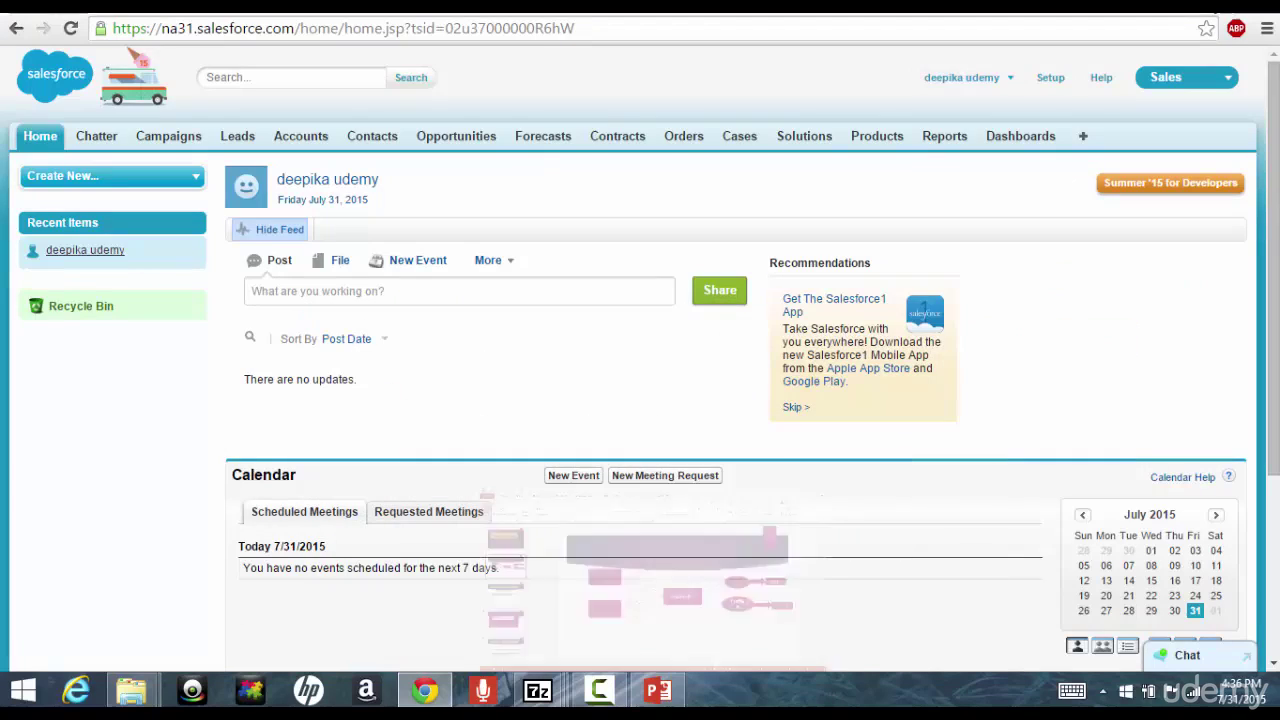
left_click(1006, 92)
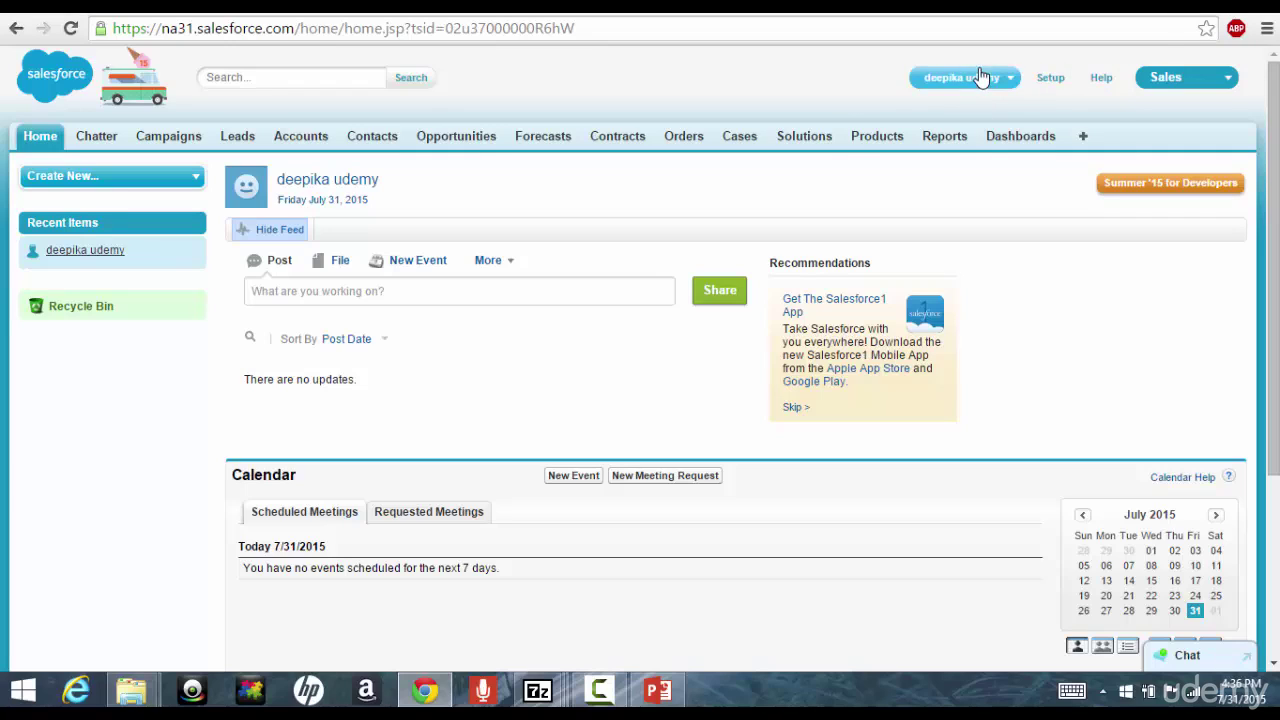
Search Setup for 'user' and open the All Users list with their profiles
left_click(1045, 80)
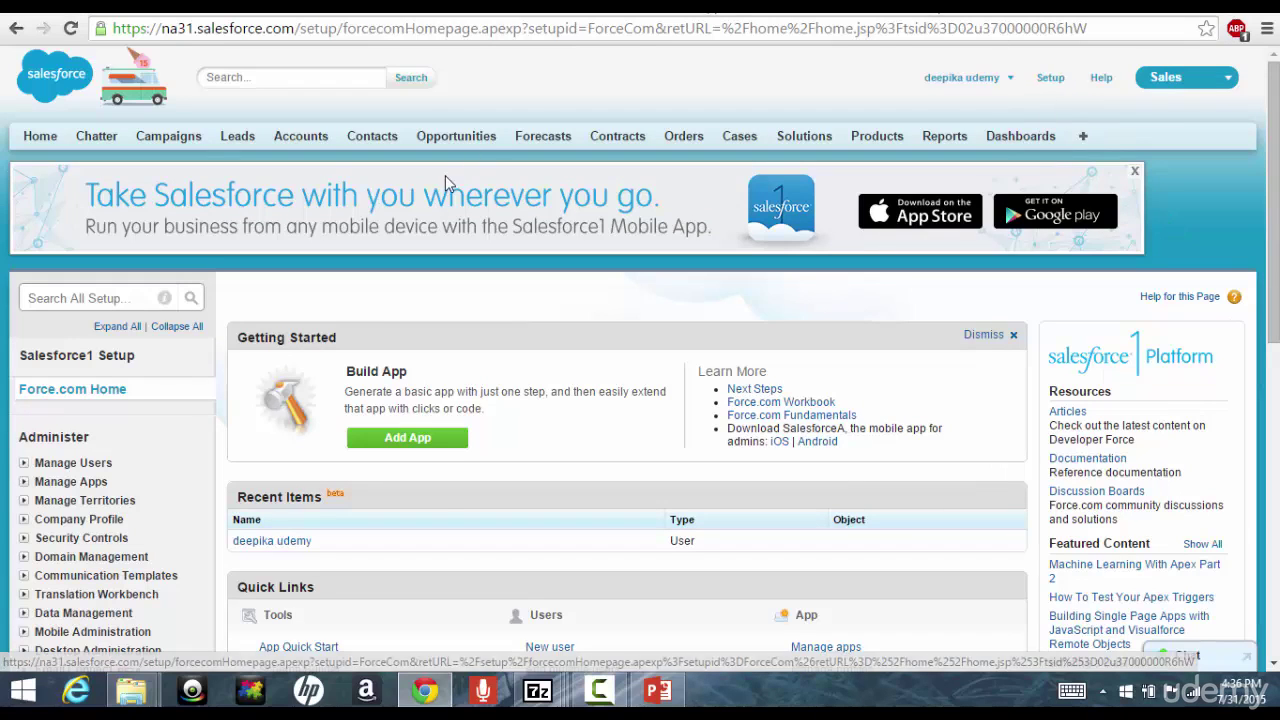
left_click(109, 295)
type("user")
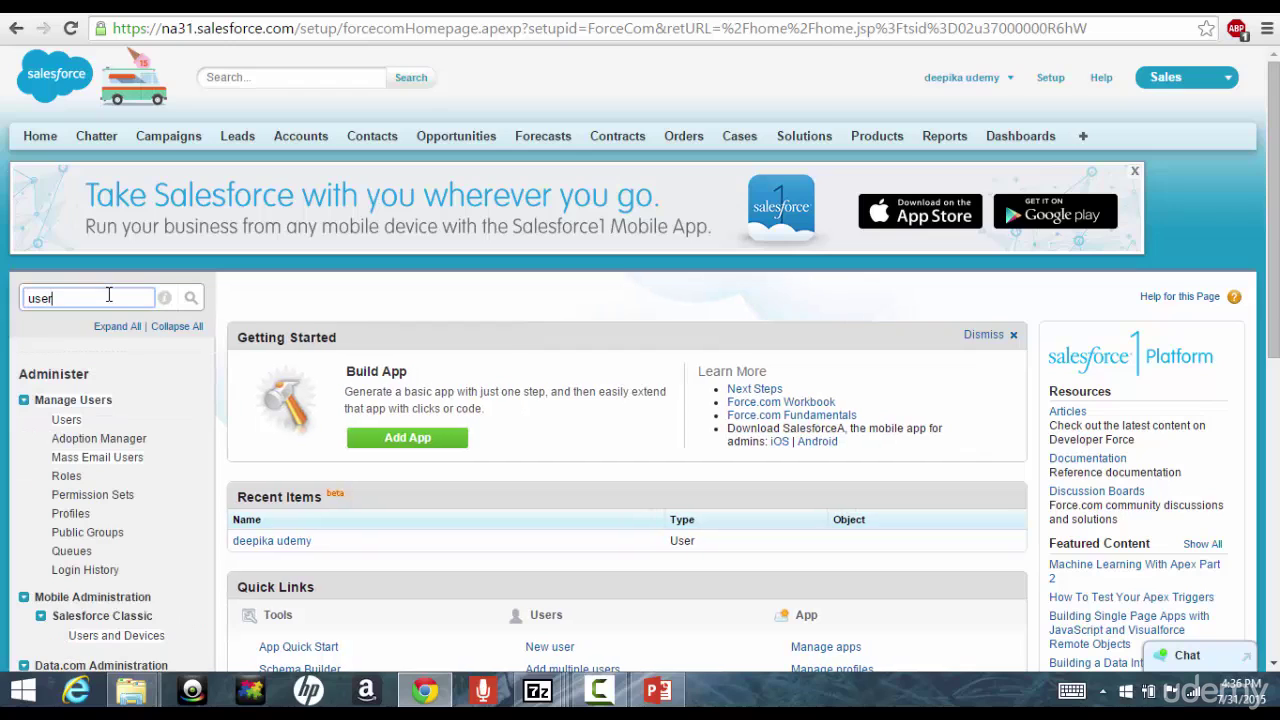
left_click(62, 421)
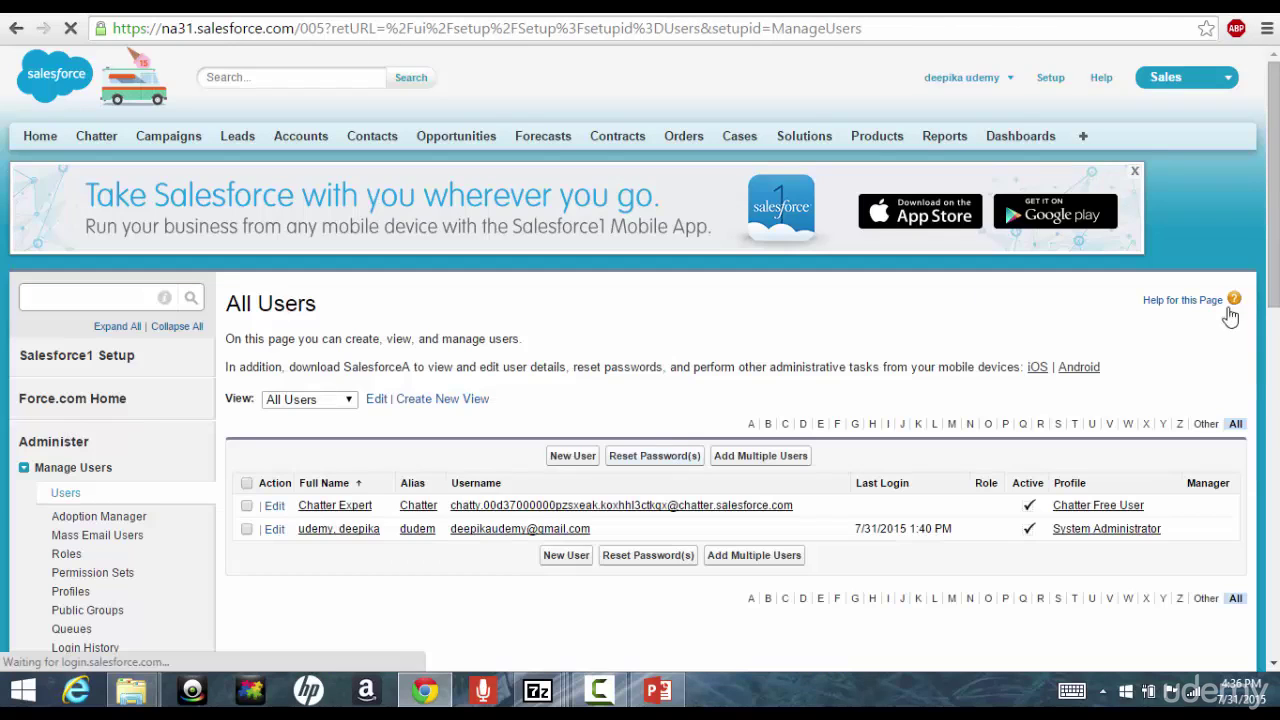
scroll(640, 358, "down", 2)
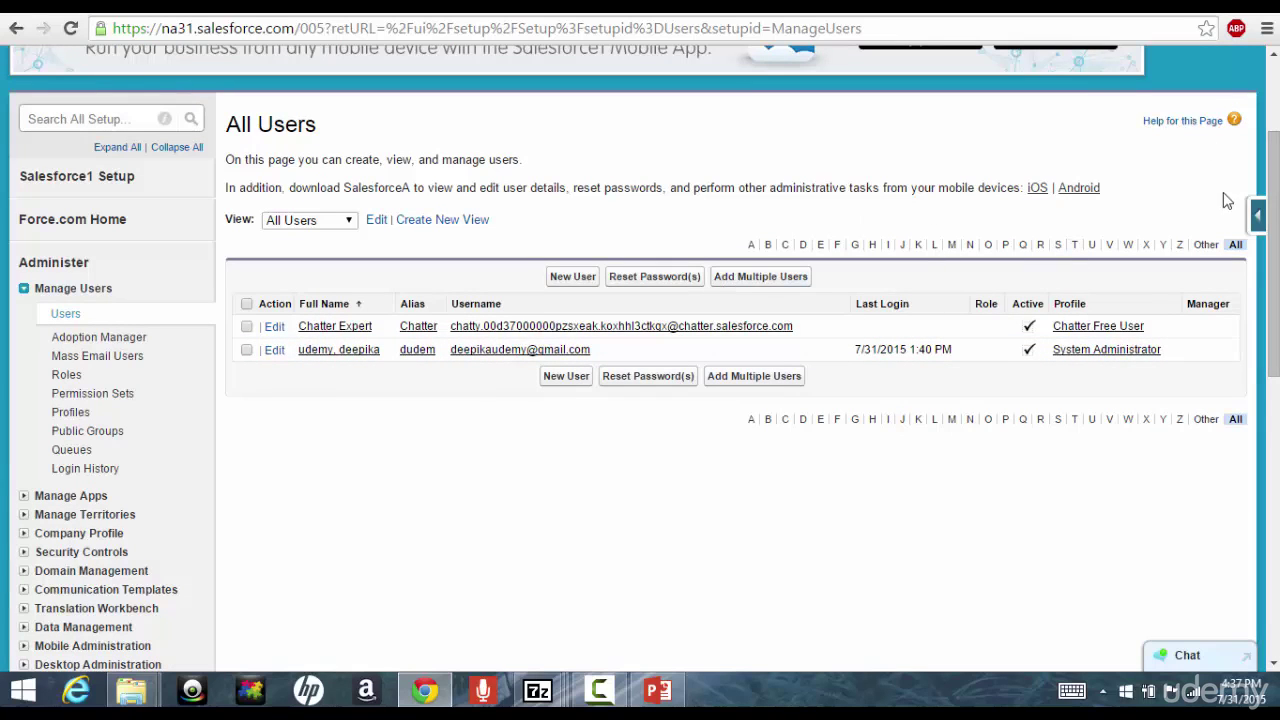
scroll(1274, 190, "up", 1)
scroll(1274, 190, "up", 1)
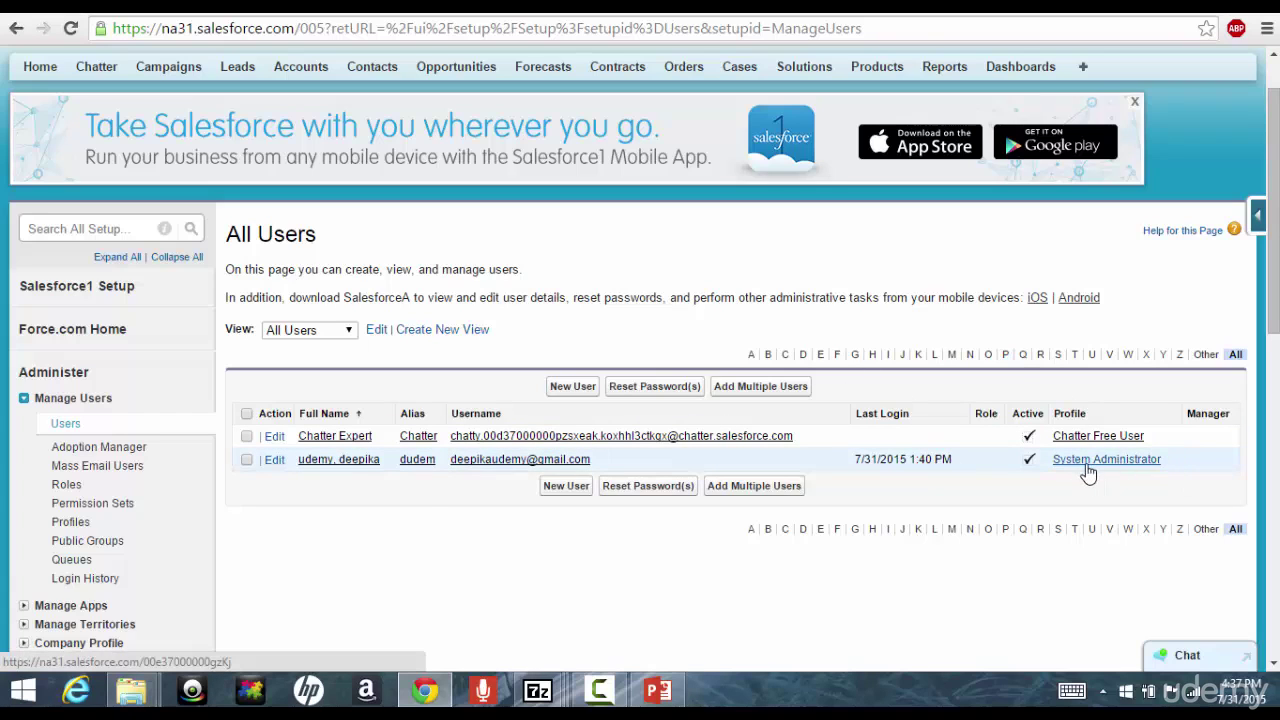
Uncheck Visible for Call Center in the System Administrator profile's Custom App Settings and save
left_click(1154, 463)
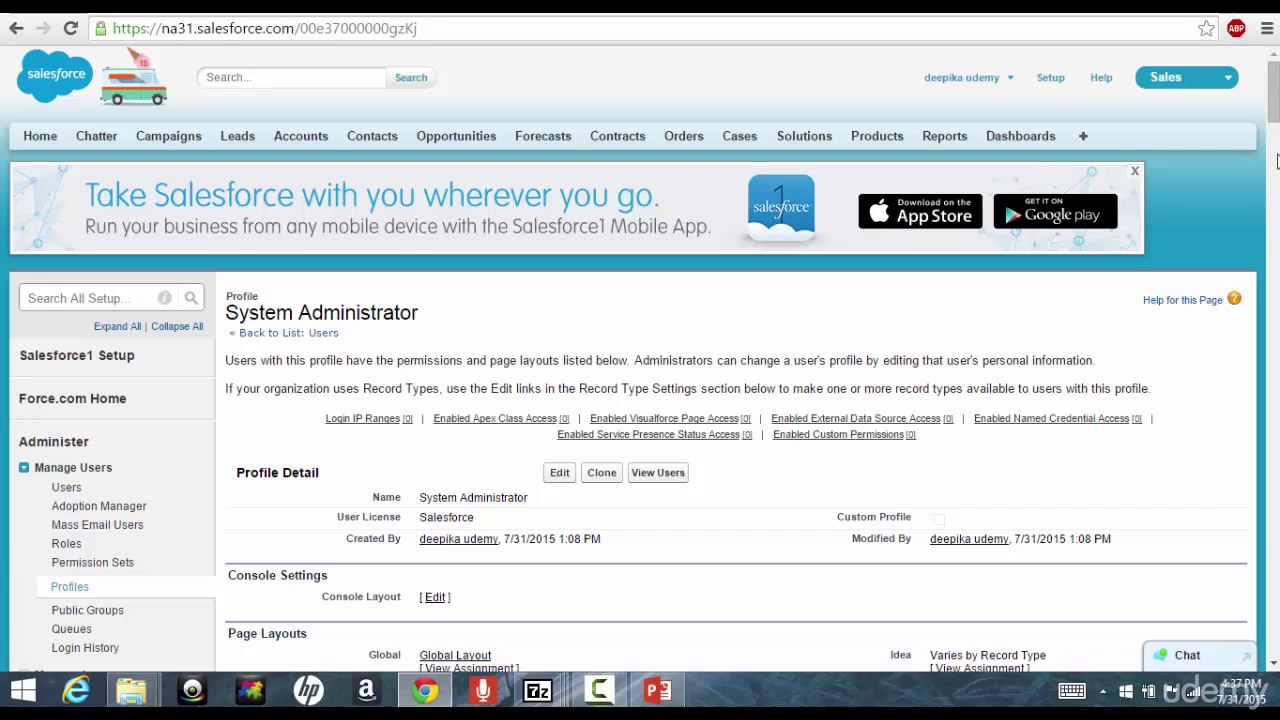
left_click_drag(1274, 100, 1275, 169)
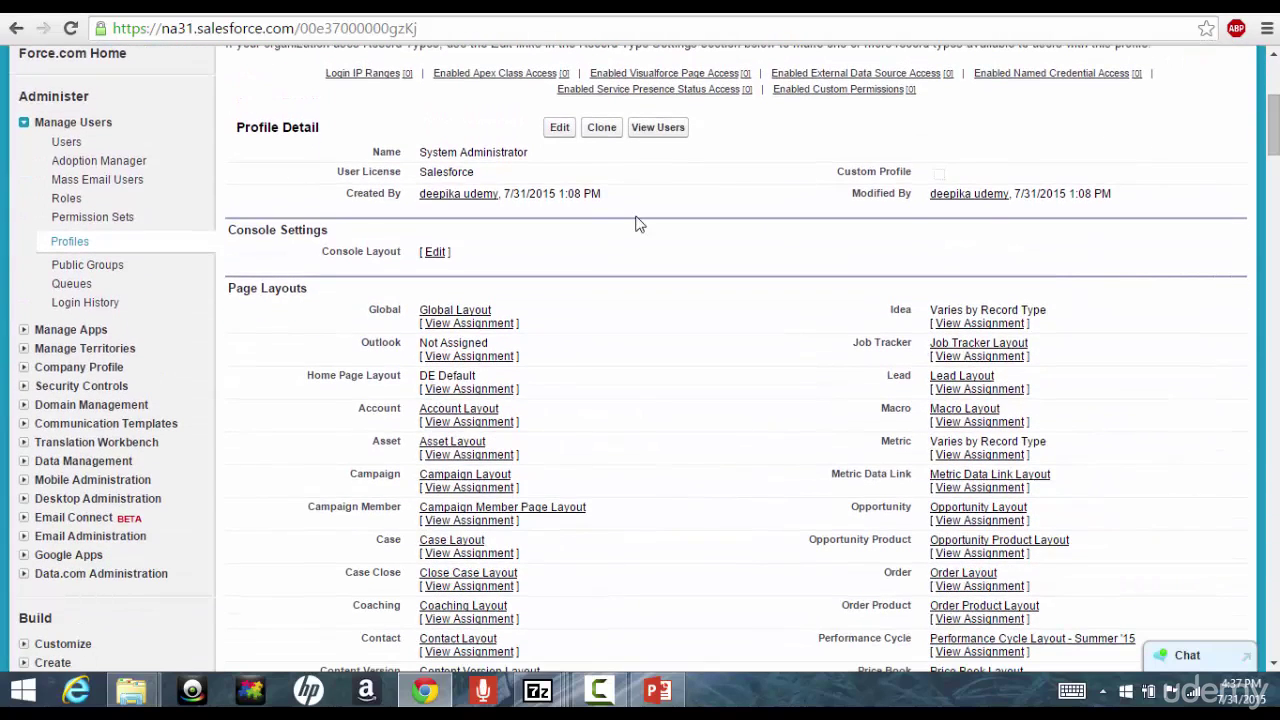
left_click(556, 131)
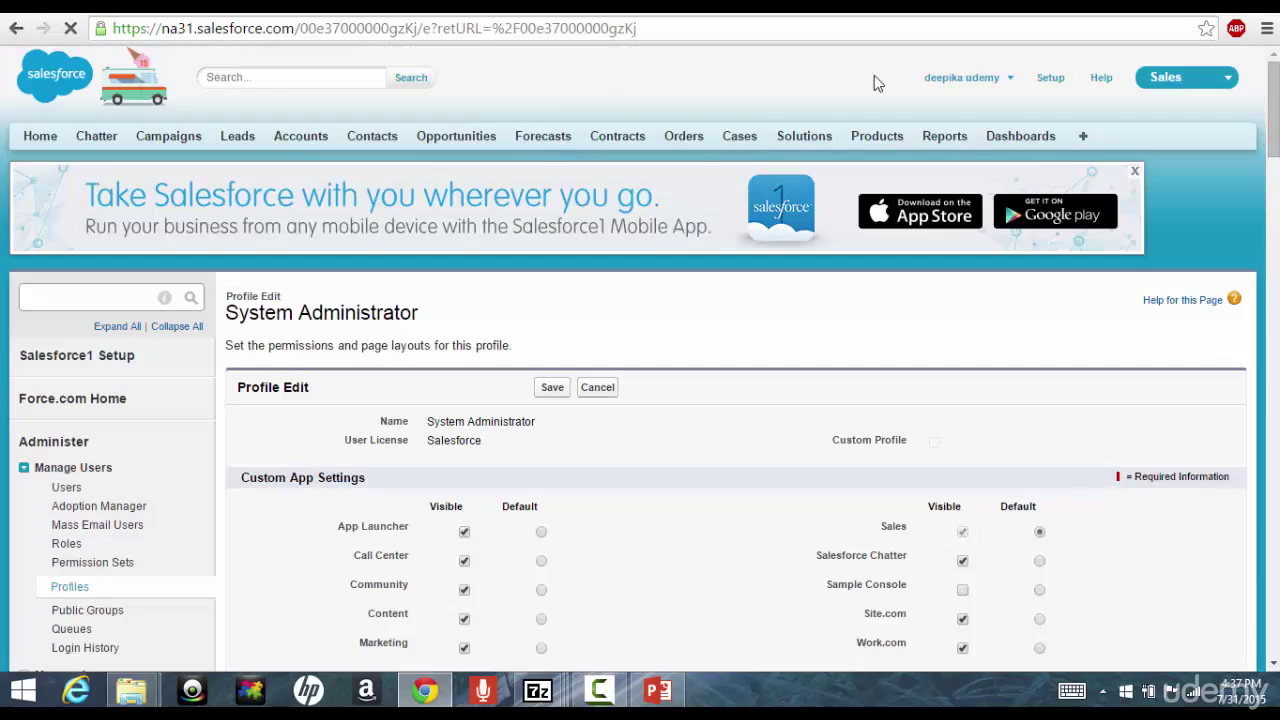
mouse_move(1277, 142)
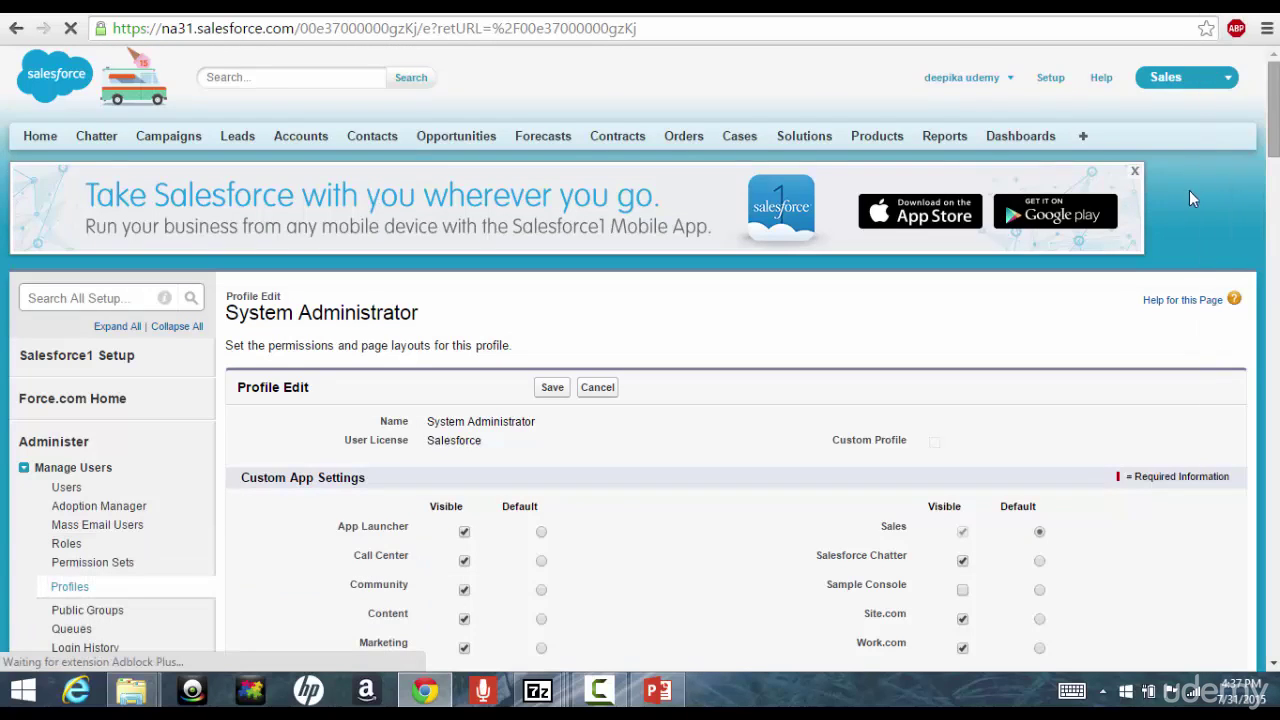
left_click_drag(1272, 89, 1270, 118)
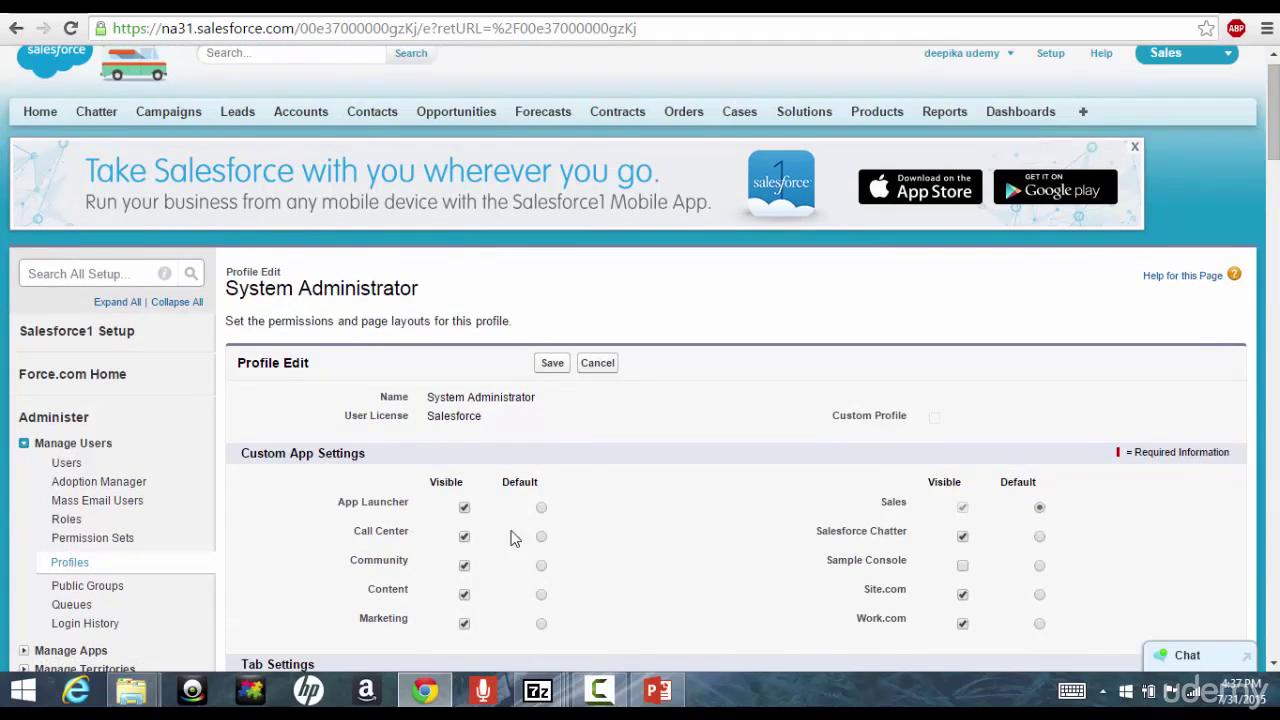
left_click(1212, 53)
left_click(555, 364)
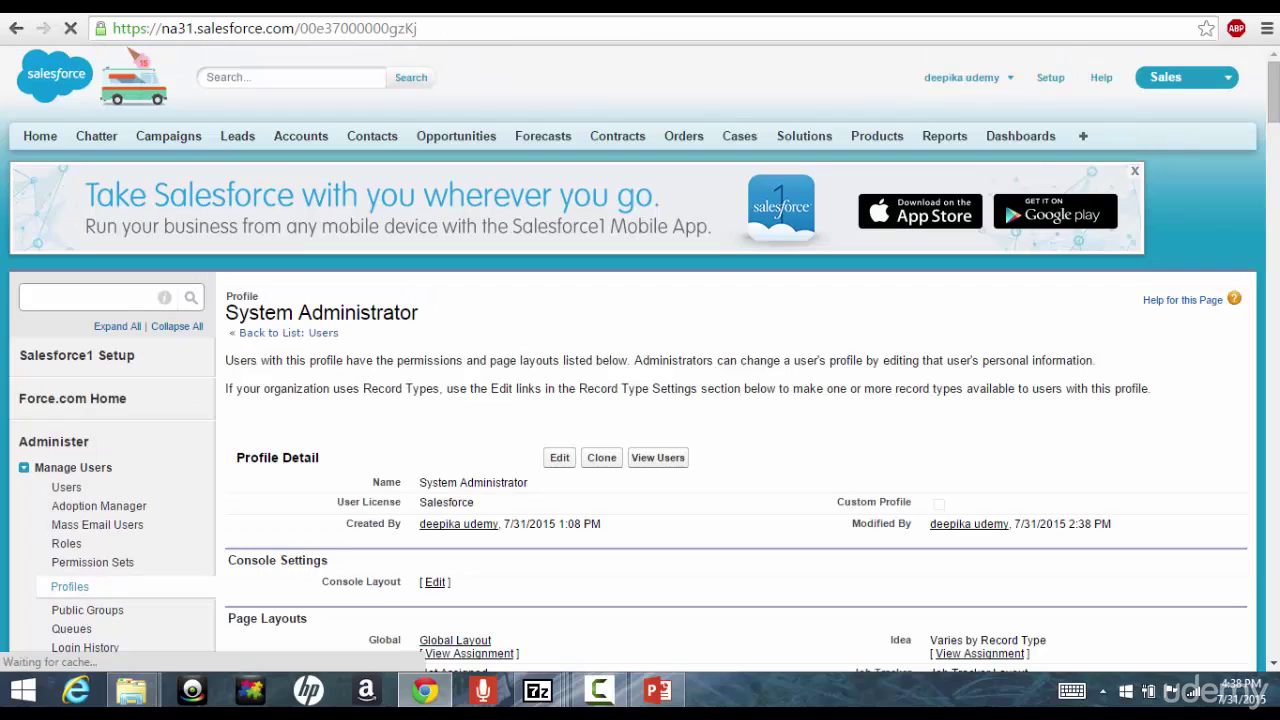
Verify Call Center is missing from the app menu, then return to PowerPoint
left_click(1226, 80)
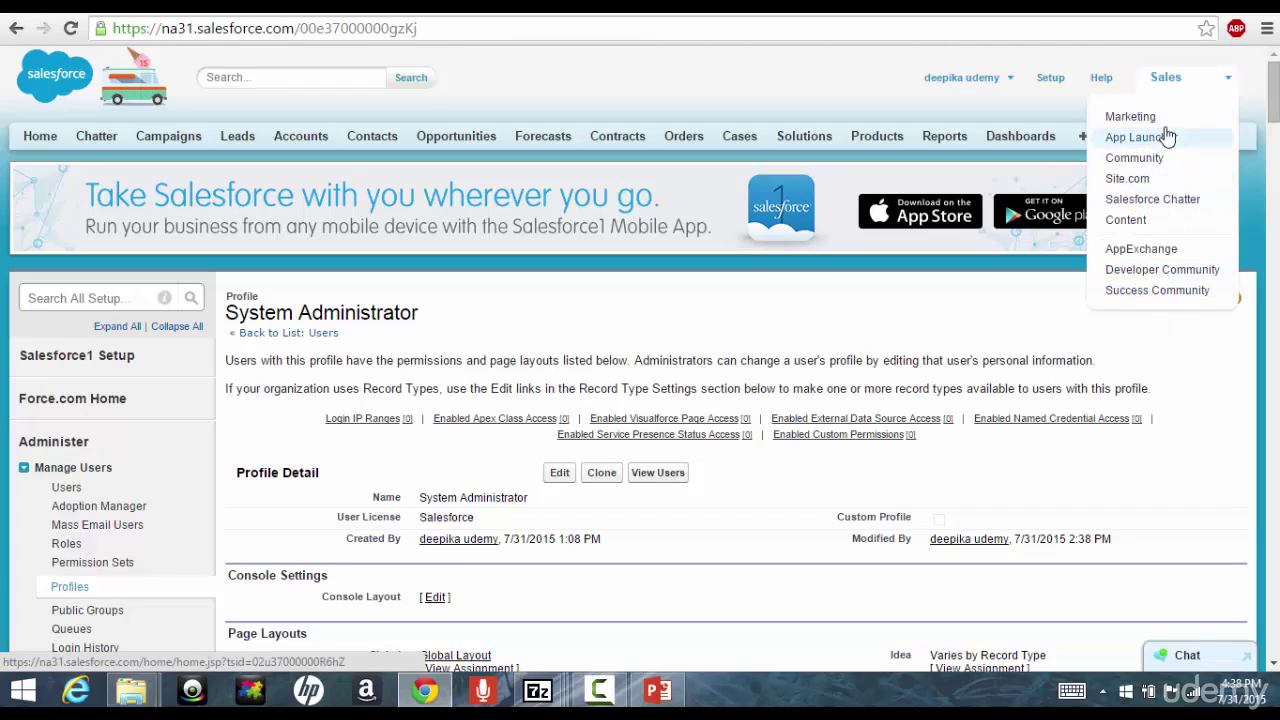
left_click(719, 85)
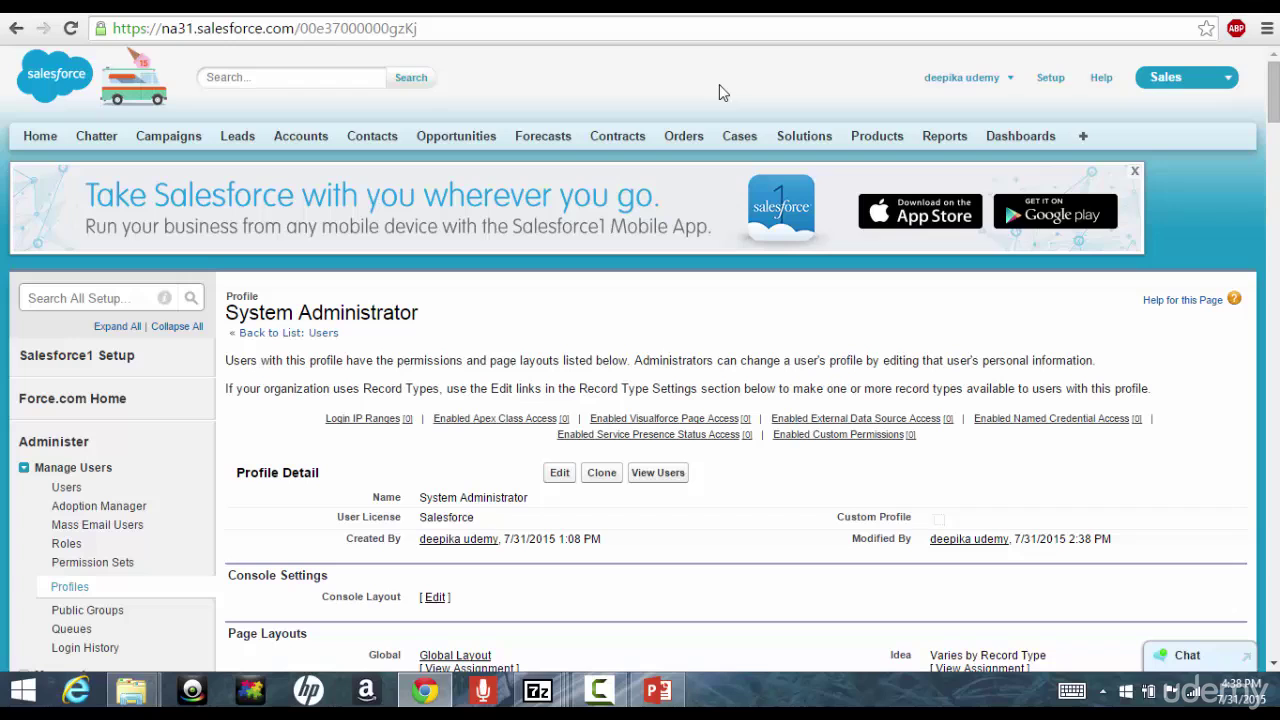
left_click(657, 690)
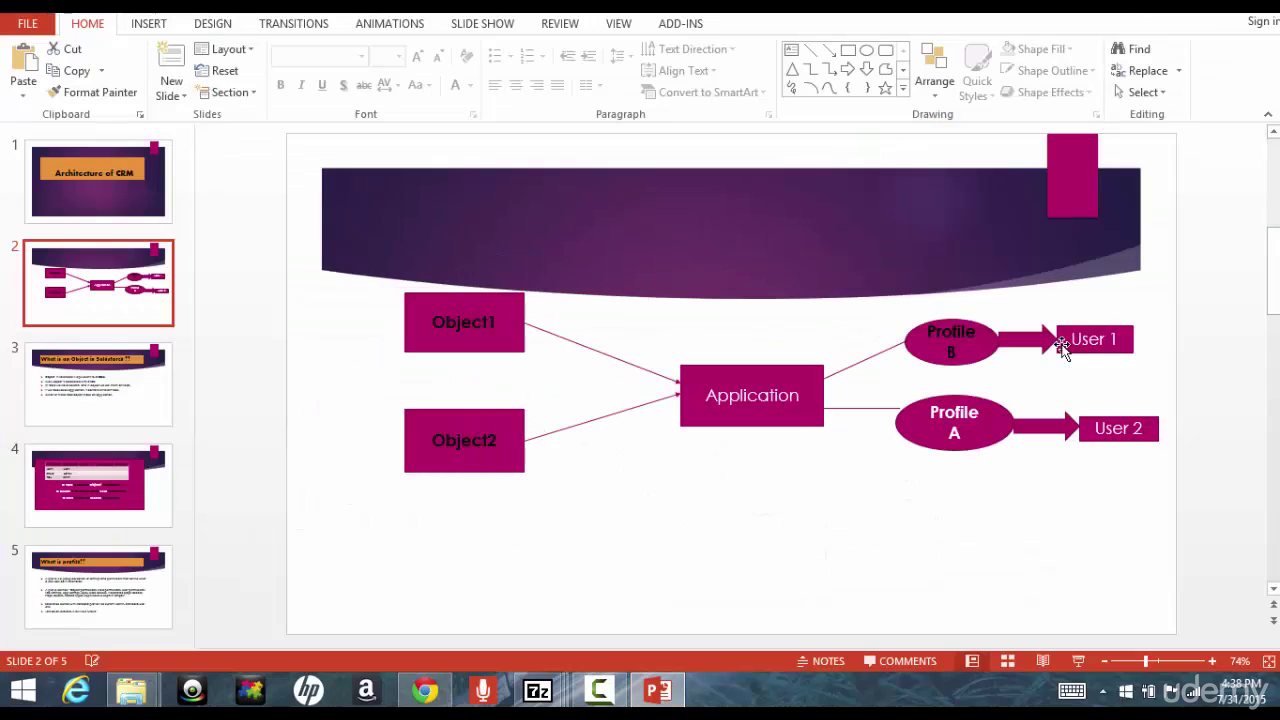